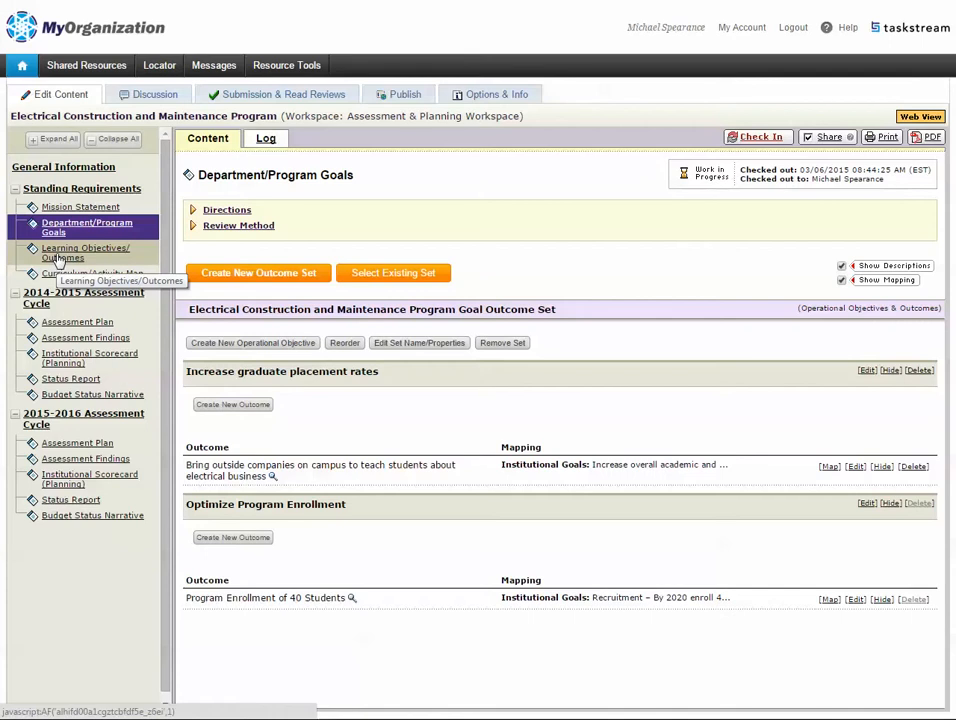
Check out the 2014-2015 Institutional Scorecard (Planning) requirement and create a new operational plan in it.
{"action": "left_click", "coordinate": [100, 360]}
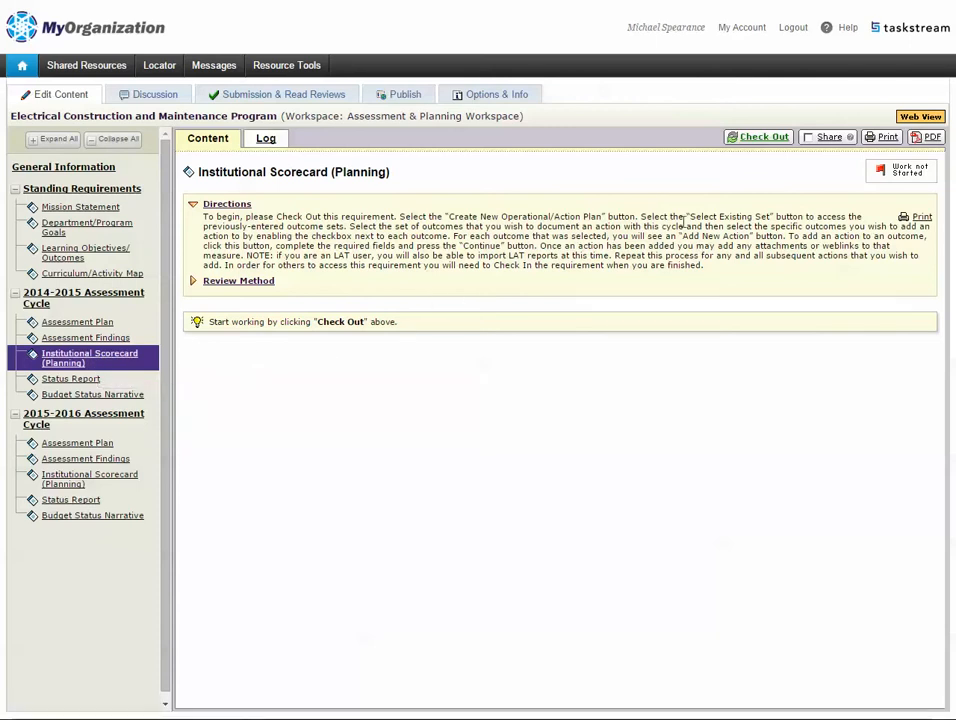
{"action": "left_click", "coordinate": [763, 140]}
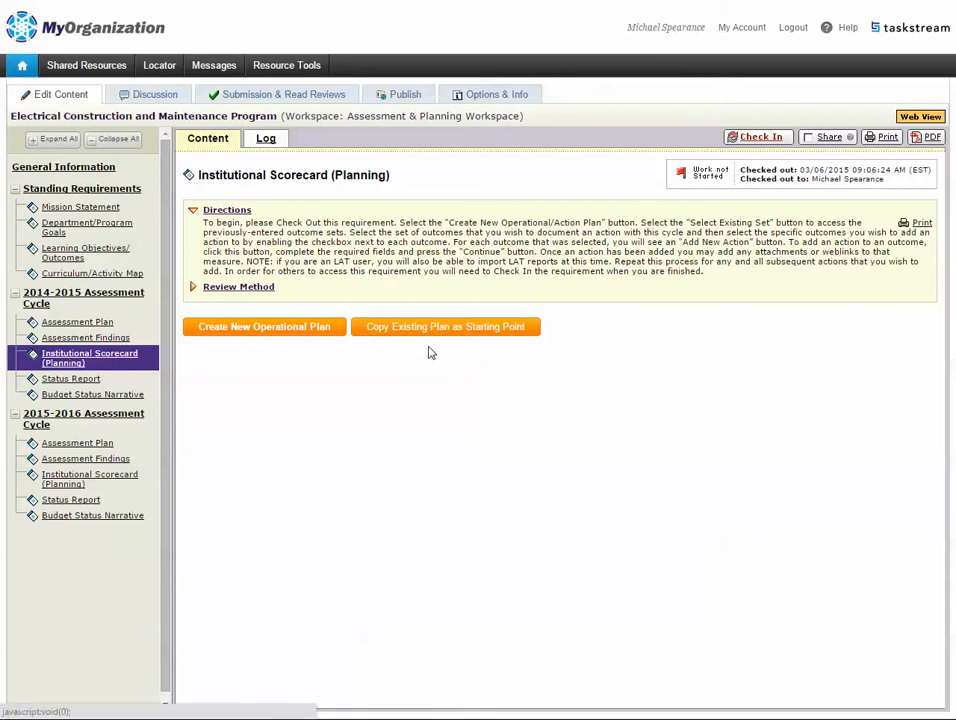
{"action": "left_click", "coordinate": [265, 328]}
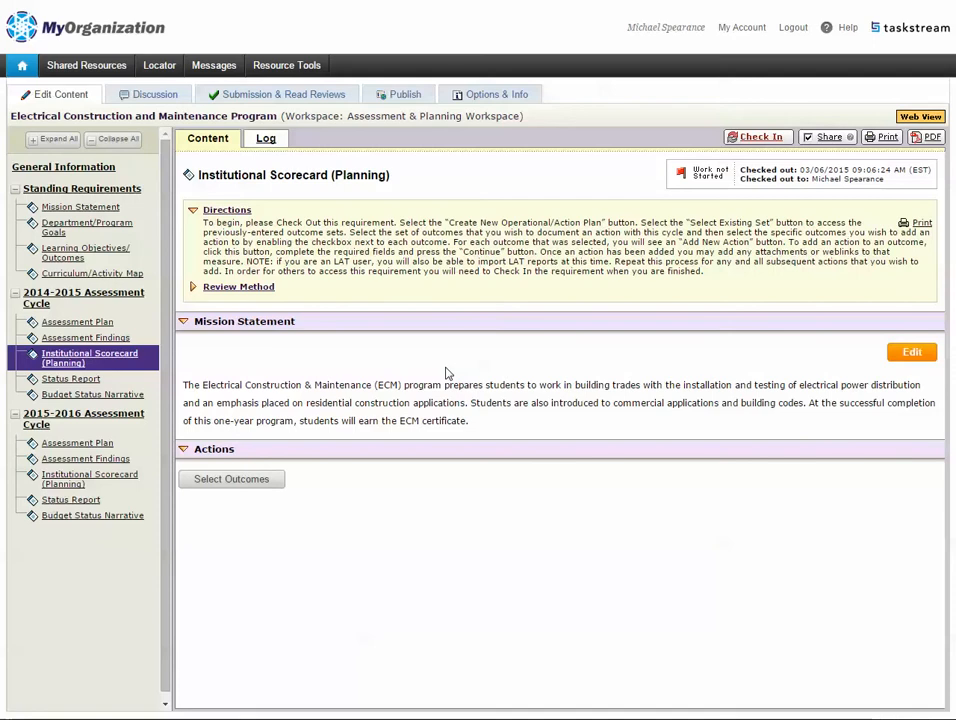
Attach the Electrical Construction and Maintenance Program Goal Outcome Set to the plan and include the Program Enrollment of 40 Students outcome.
{"action": "left_click", "coordinate": [229, 481]}
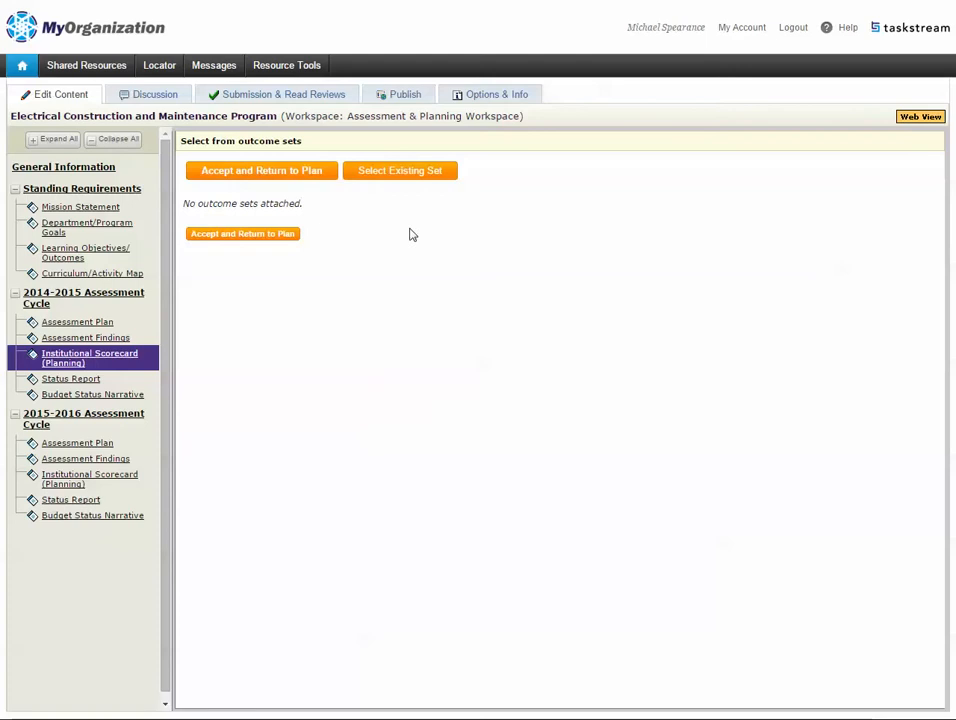
{"action": "left_click", "coordinate": [407, 177]}
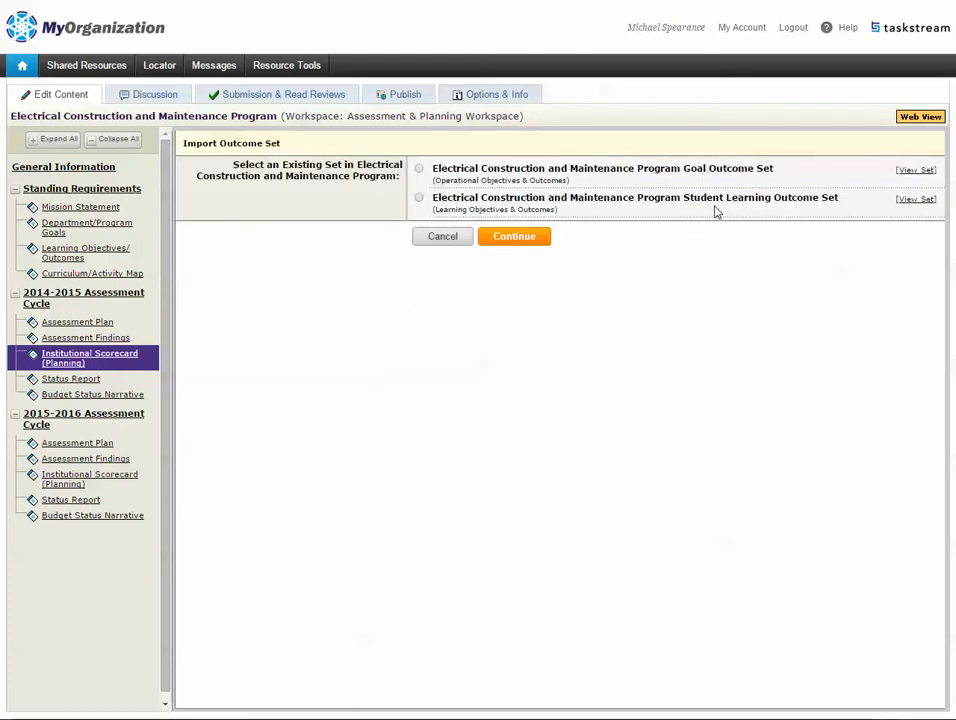
{"action": "left_click", "coordinate": [419, 169]}
{"action": "left_click", "coordinate": [508, 231]}
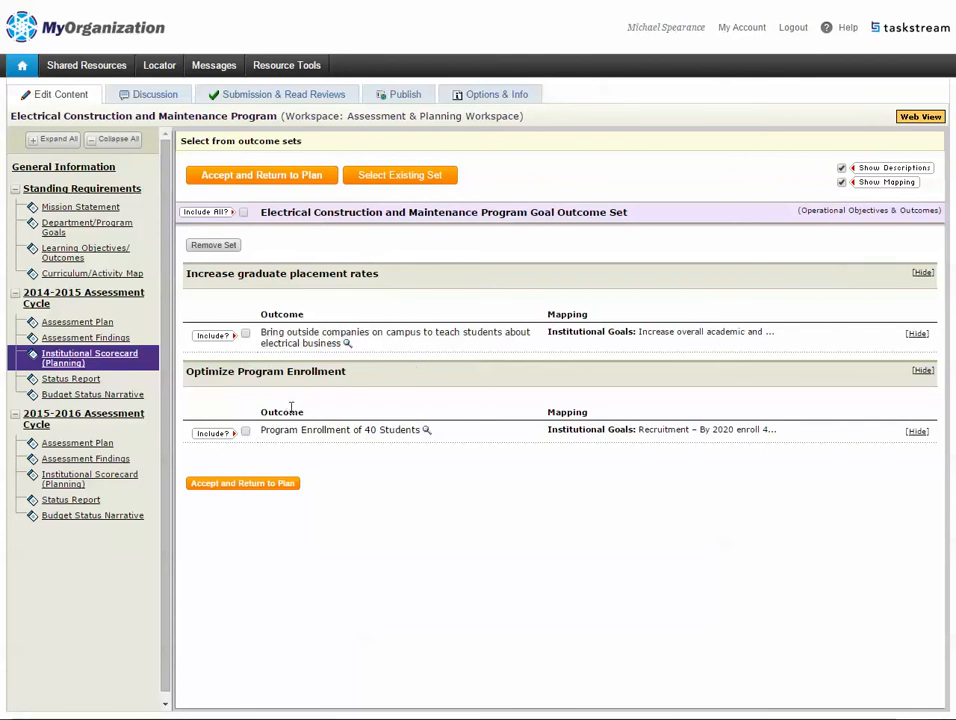
{"action": "left_click", "coordinate": [246, 432]}
{"action": "left_click", "coordinate": [279, 487]}
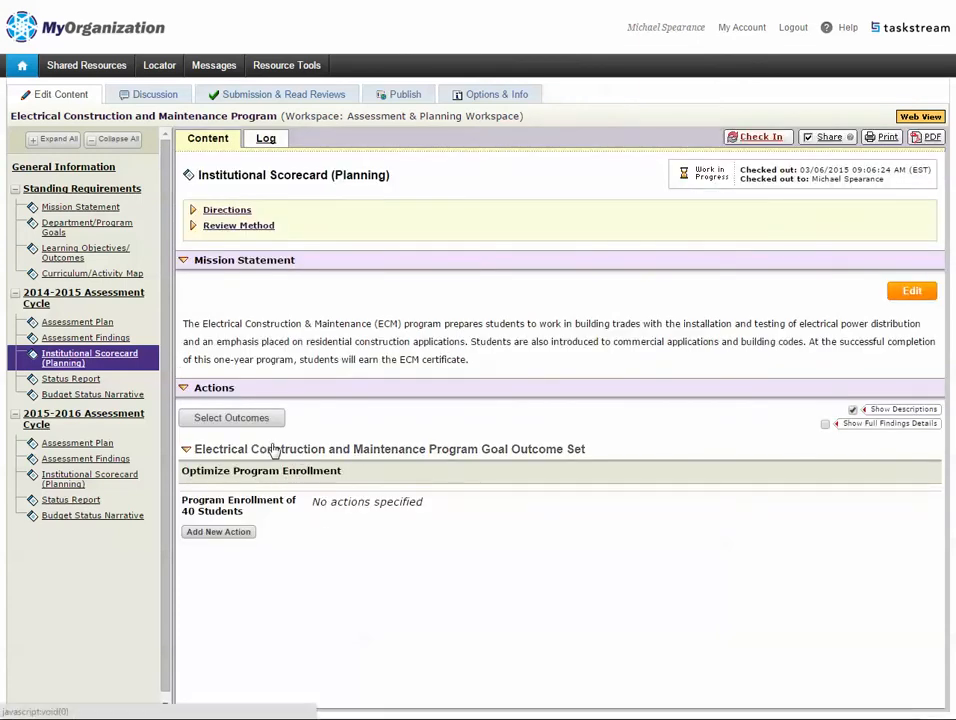
Start a new action for the Program Enrollment of 40 Students outcome and link it to that measure's findings.
{"action": "left_click", "coordinate": [238, 537]}
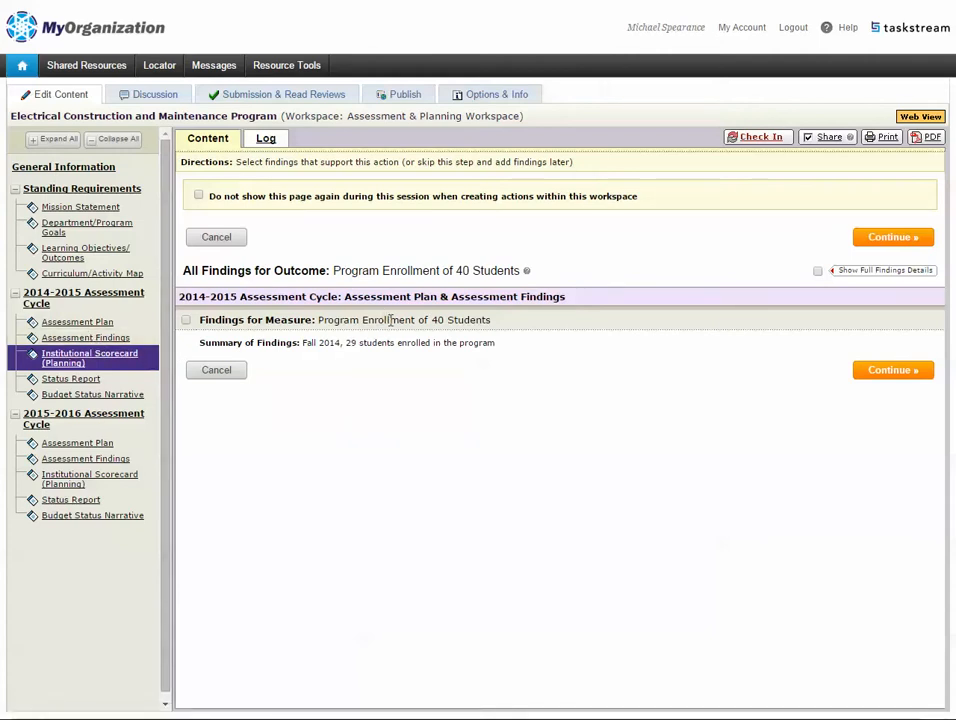
{"action": "left_click", "coordinate": [185, 321]}
{"action": "left_click", "coordinate": [871, 377]}
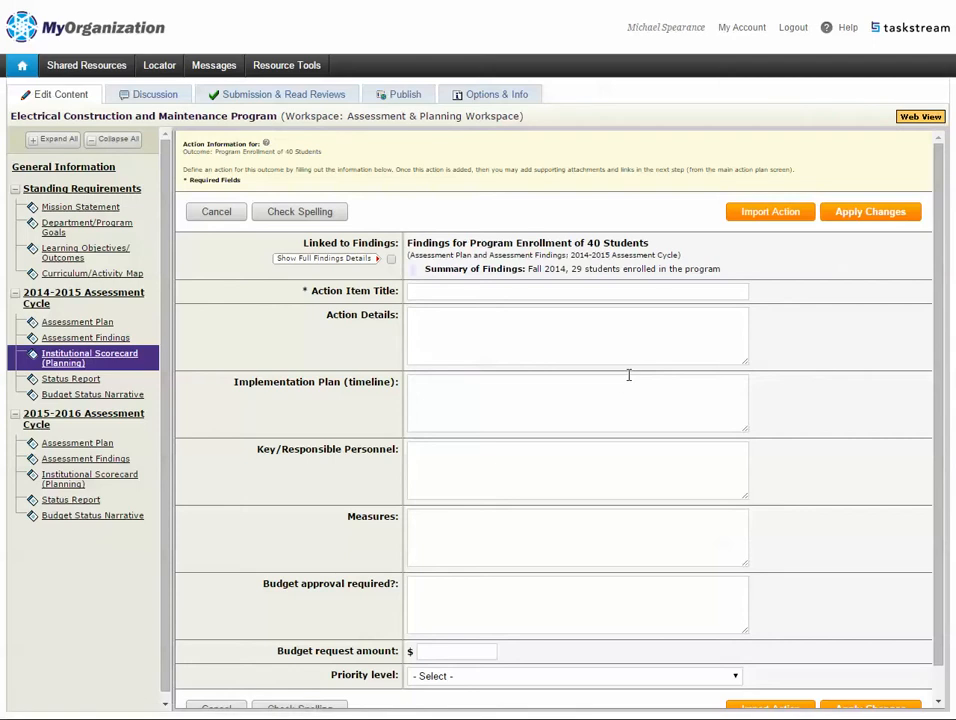
Title the action item "Visit to 4 St. Lawrence County High Schools to Recruit Students".
{"action": "scroll", "coordinate": [629, 375], "scroll_direction": "down", "scroll_amount": 1}
{"action": "scroll", "coordinate": [629, 375], "scroll_direction": "up", "scroll_amount": 1}
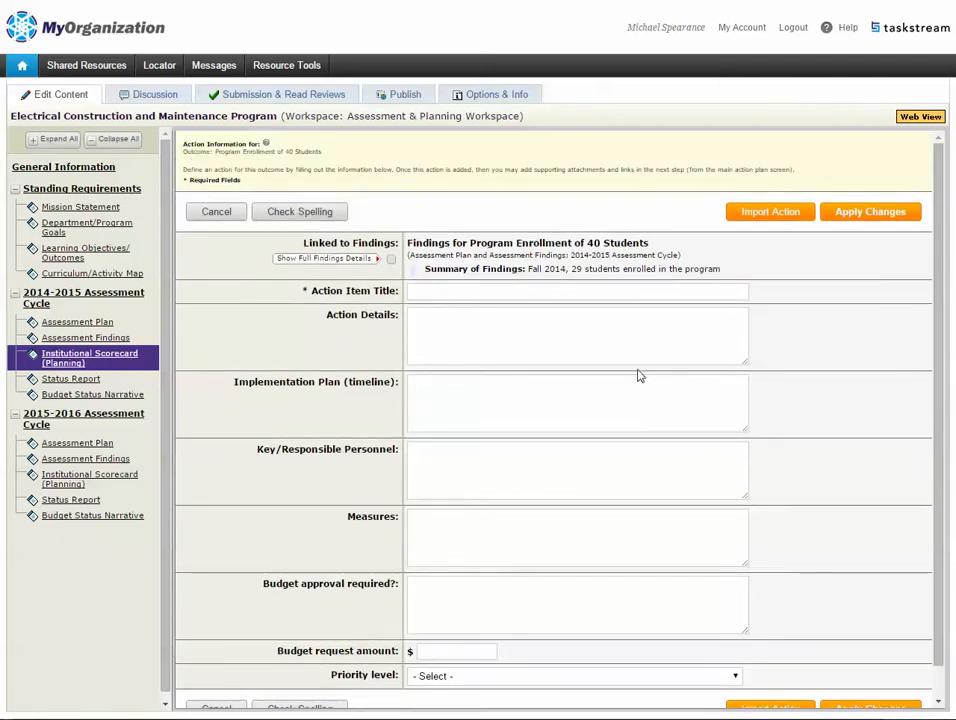
{"action": "left_click", "coordinate": [514, 290]}
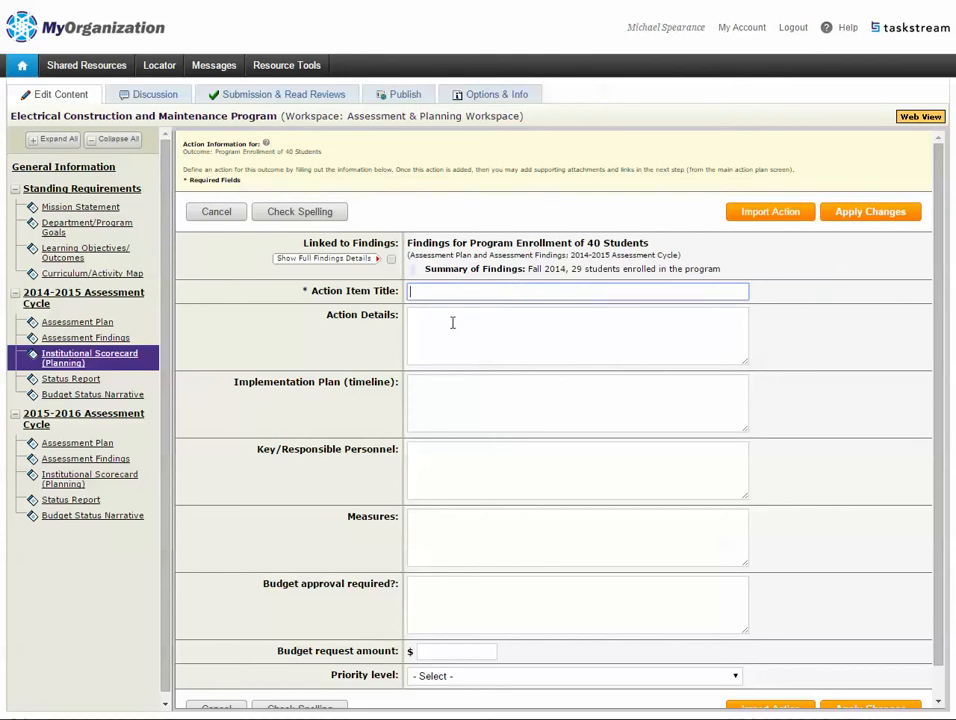
{"action": "type", "text": "Visit to 4 St. Lawrence County High Schools to Recruit Students"}
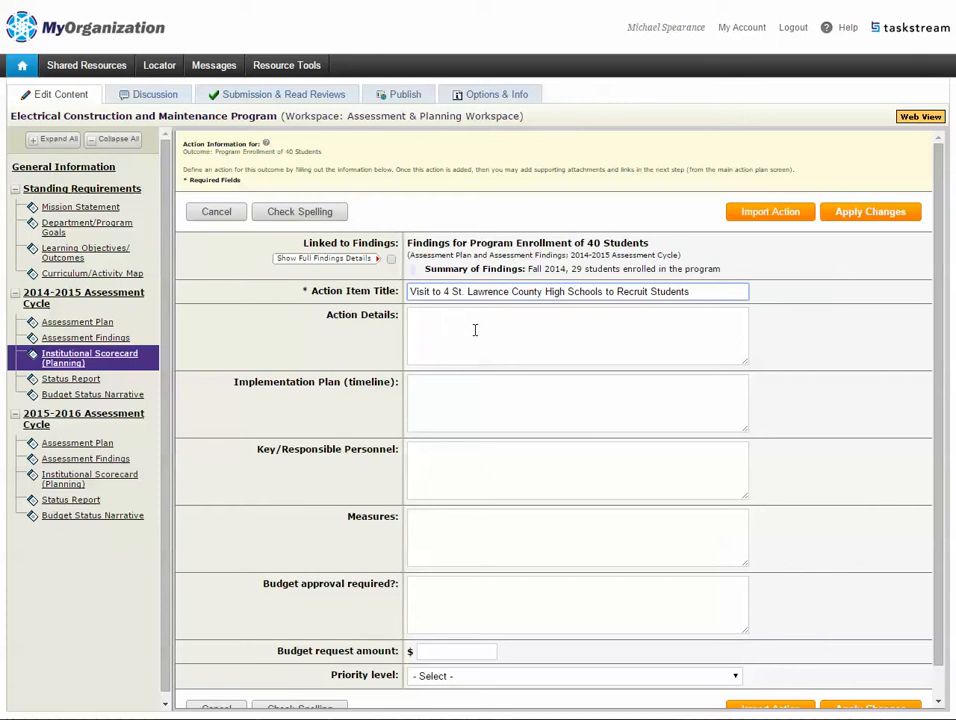
Enter the action details "Visits to Canton, Potsdam, Norwood-Norfolk, and Ogdensburg" and set the implementation timeline to Fall 2015.
{"action": "left_click", "coordinate": [472, 344]}
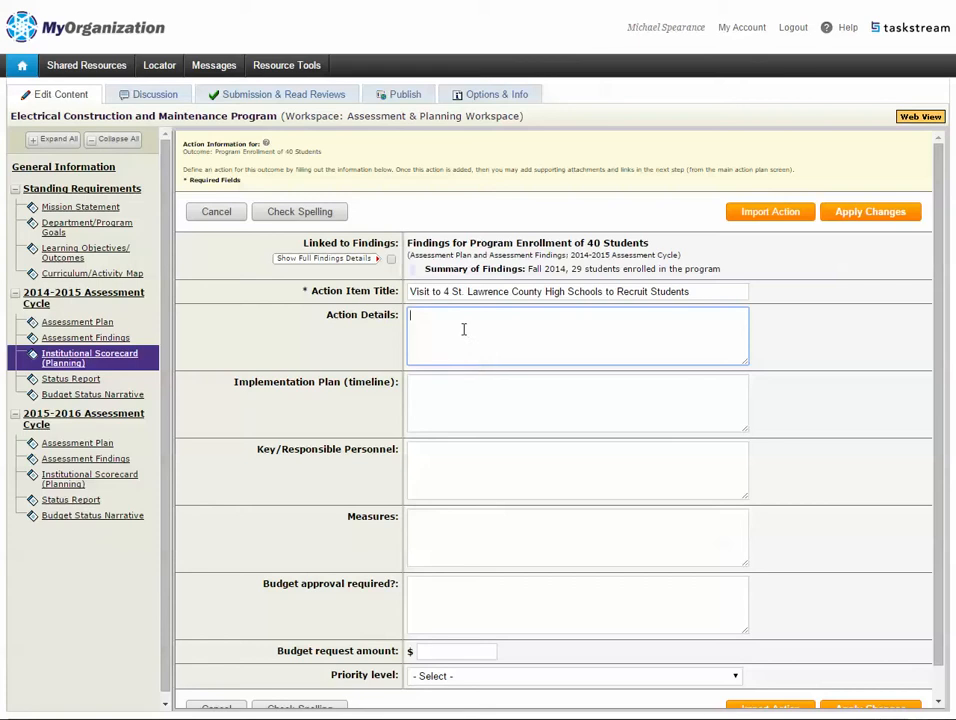
{"action": "type", "text": "Visits to Canton, Potsdam, Norwood-Norfolk, and Ogdensburg"}
{"action": "left_click", "coordinate": [481, 404]}
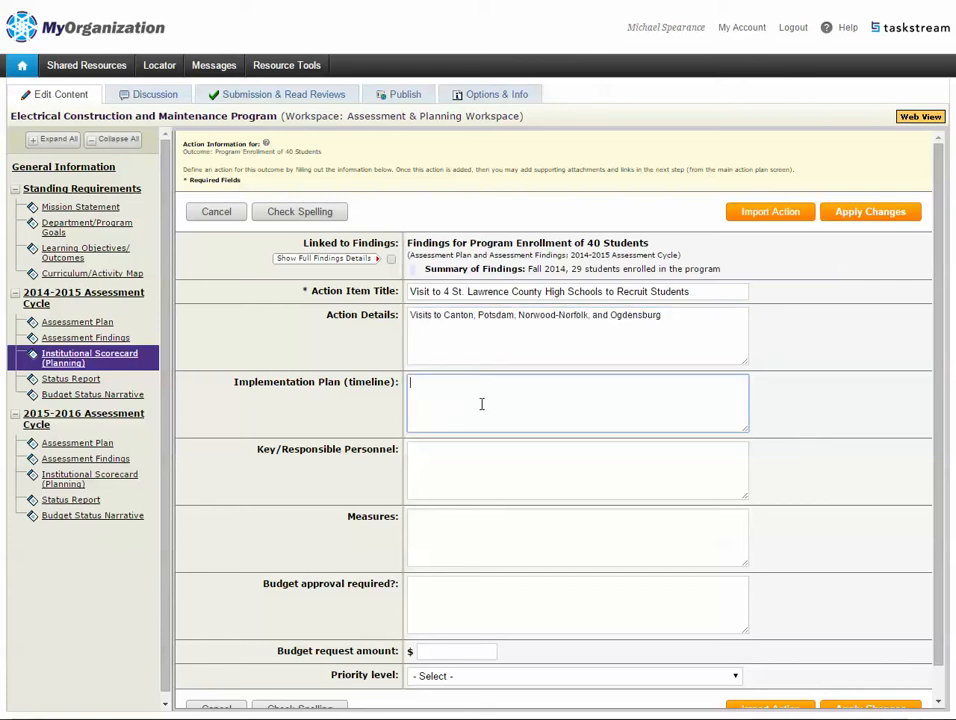
{"action": "type", "text": "Fall 2015"}
Enter the responsible person's name and the measure "5 additional students from Canton, Potsdam, Norwood-Norfolk, or Ogdensburg will enroll in Fall 2015".
{"action": "left_click", "coordinate": [460, 452]}
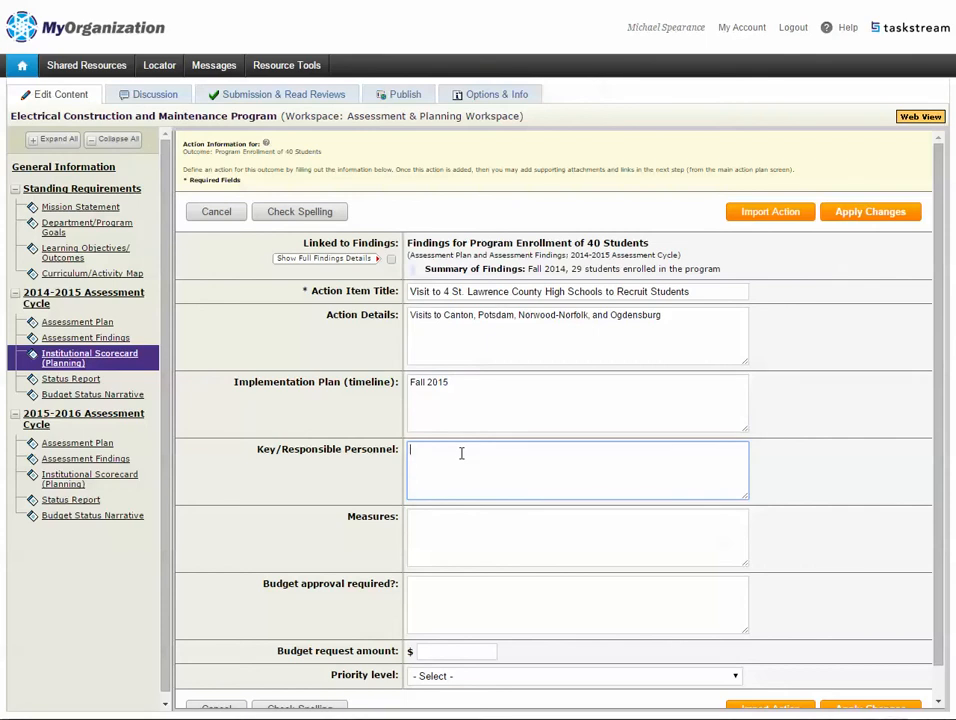
{"action": "type", "text": "M. Spearance"}
{"action": "left_click", "coordinate": [469, 518]}
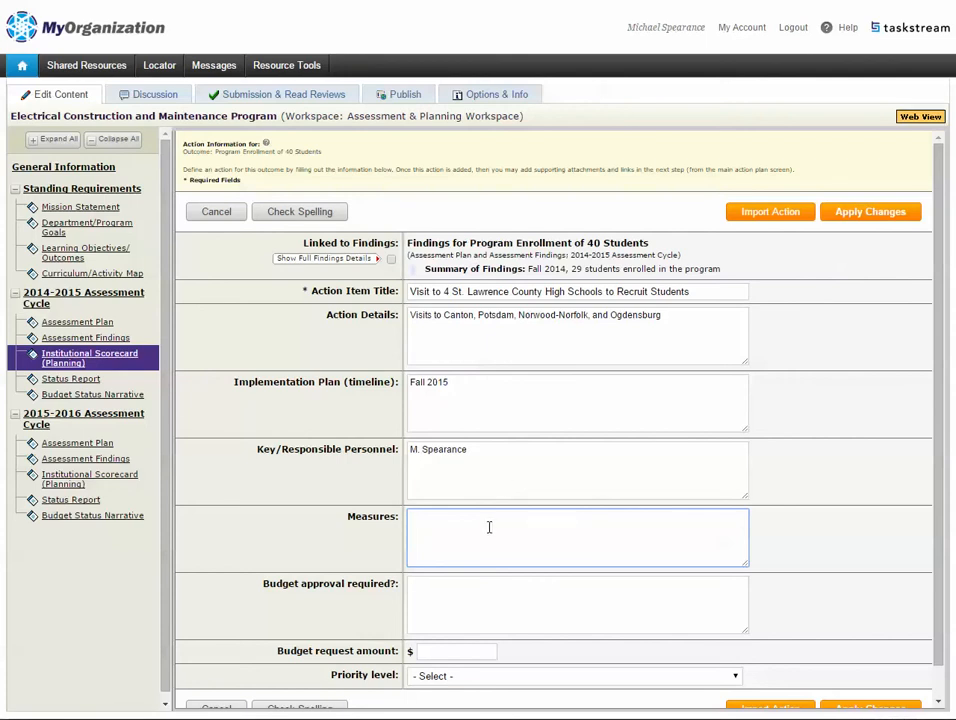
{"action": "type", "text": "5 additional students from Canton. Potsdam, Norwood-Norfolk, or Ogdensburg will enroll in Fall 2015"}
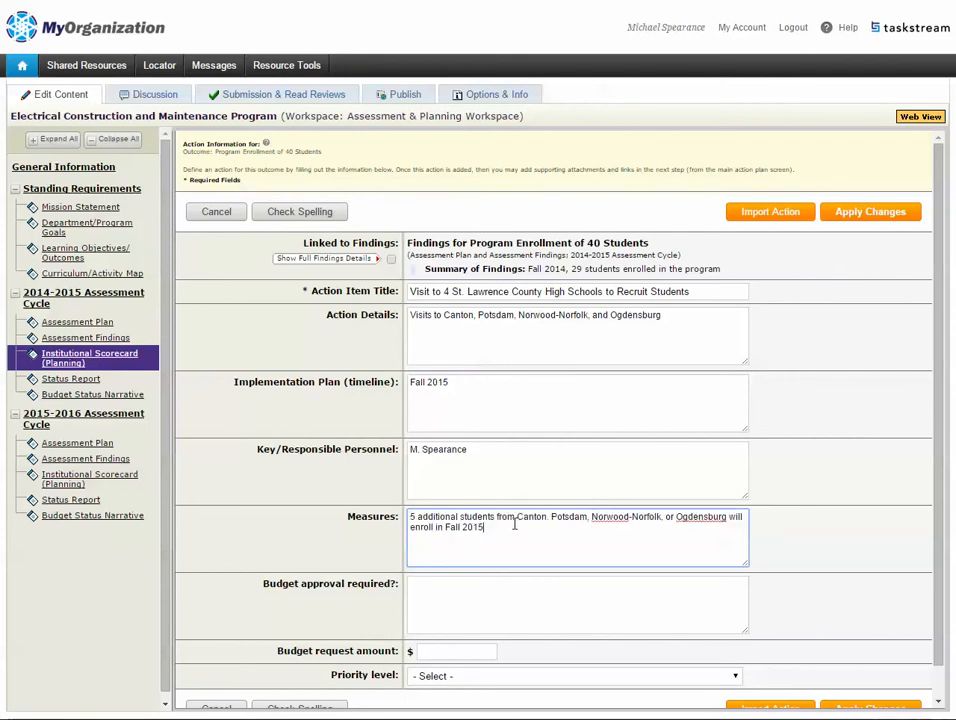
Answer the budget approval question with "Yes - I will provide lunch to interested students at the high schools".
{"action": "scroll", "coordinate": [537, 505], "scroll_direction": "down", "scroll_amount": 1}
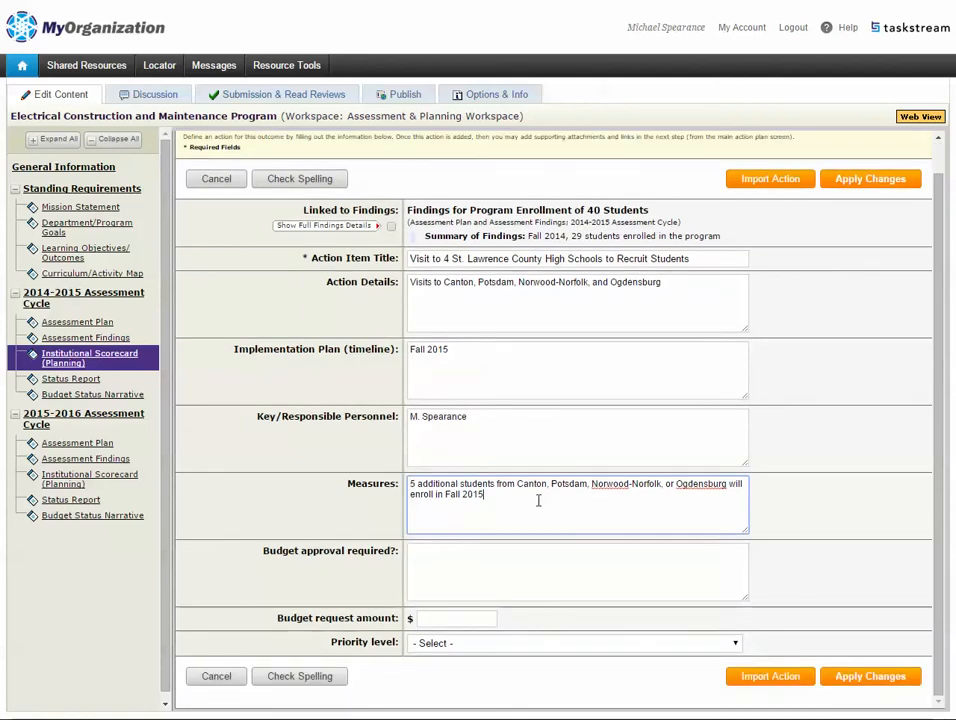
{"action": "left_click", "coordinate": [555, 561]}
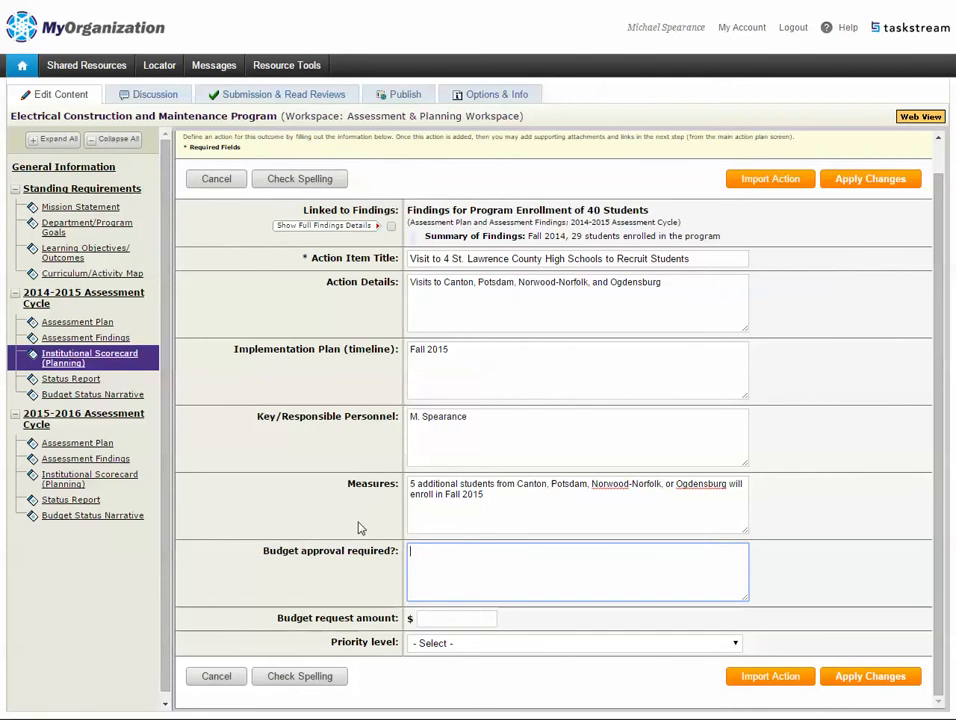
{"action": "type", "text": "Yes -"}
{"action": "type", "text": "I will provide lunch to interested students at the high schools"}
Set the budget request amount to $100 and the priority level to Low, and apply the changes to the action.
{"action": "left_click", "coordinate": [484, 618]}
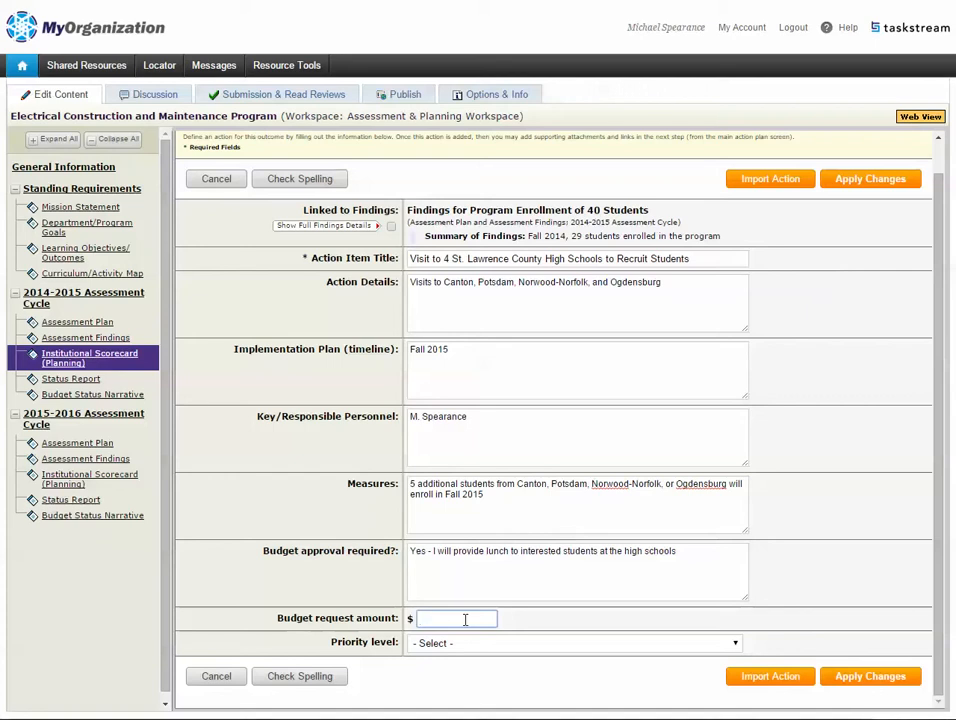
{"action": "type", "text": "100"}
{"action": "key", "text": "Tab"}
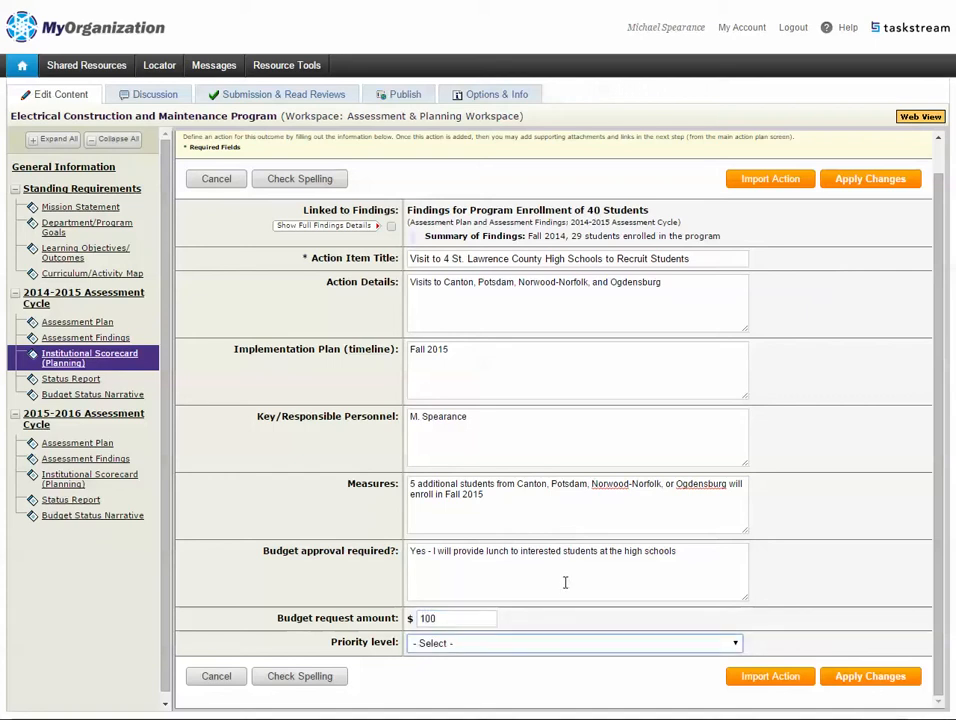
{"action": "left_click", "coordinate": [490, 648]}
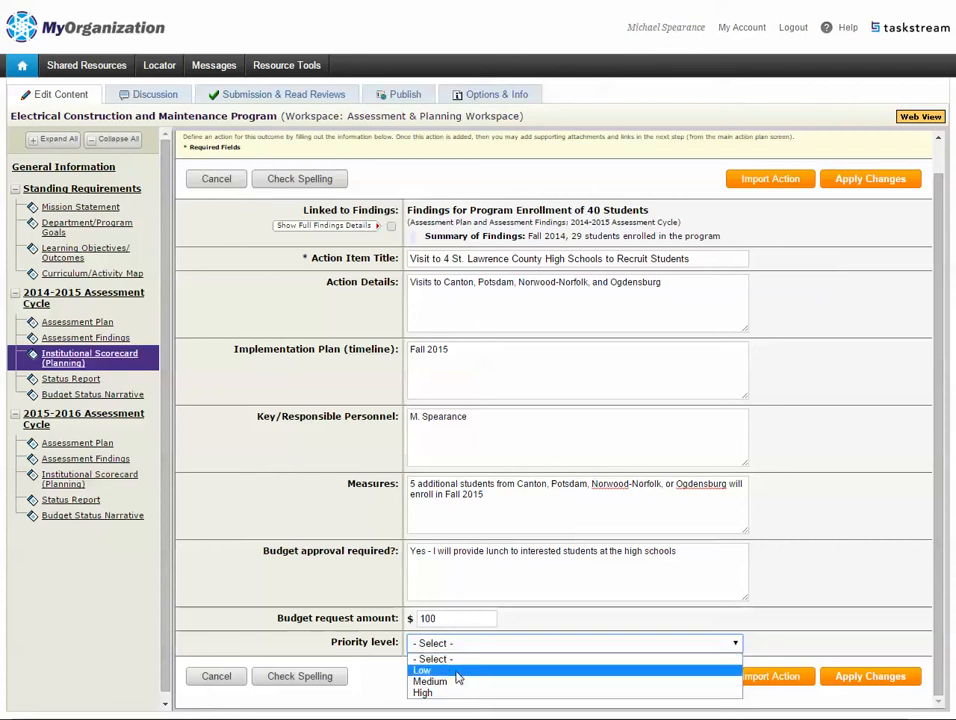
{"action": "left_click", "coordinate": [450, 671]}
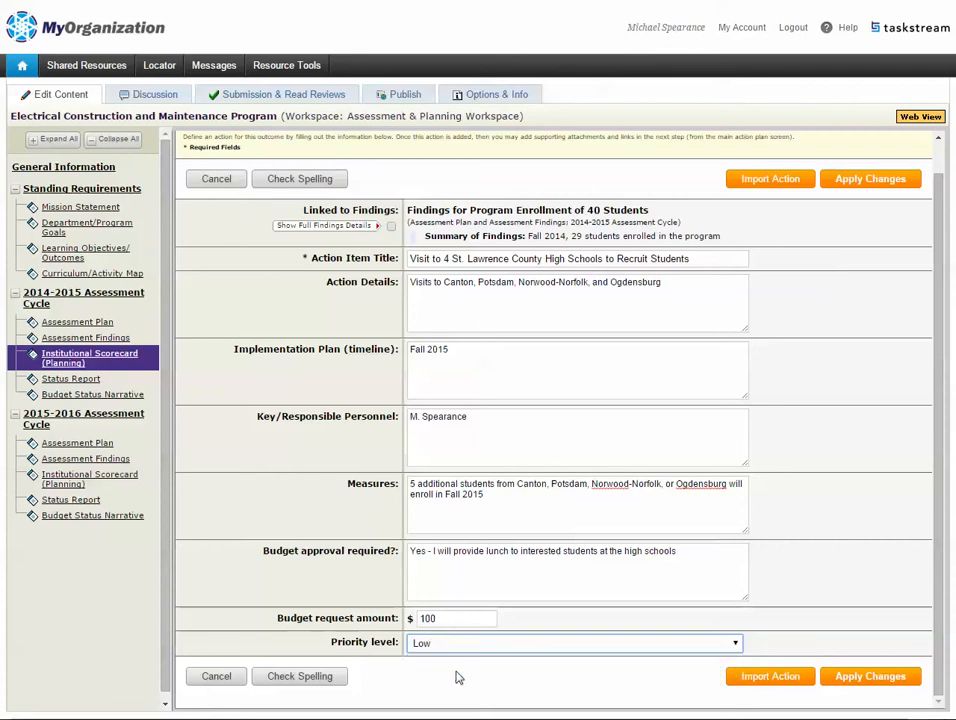
{"action": "left_click", "coordinate": [837, 679]}
Include the outcome "Bring outside companies on campus to teach students about electrical business" in the plan as well.
{"action": "scroll", "coordinate": [588, 637], "scroll_direction": "down", "scroll_amount": 1}
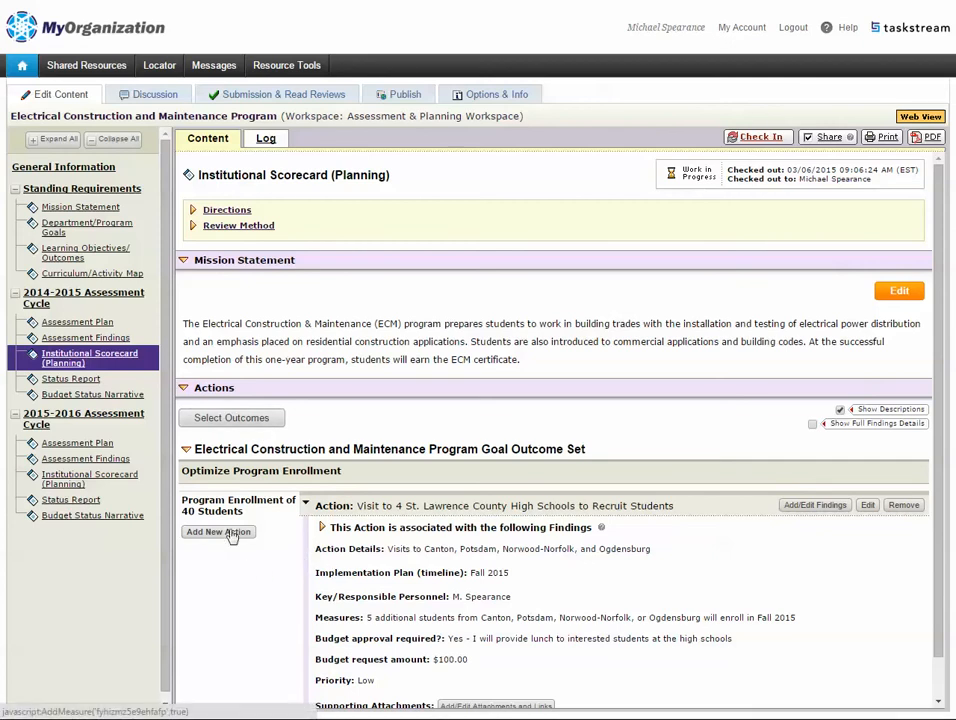
{"action": "scroll", "coordinate": [238, 557], "scroll_direction": "down", "scroll_amount": 1}
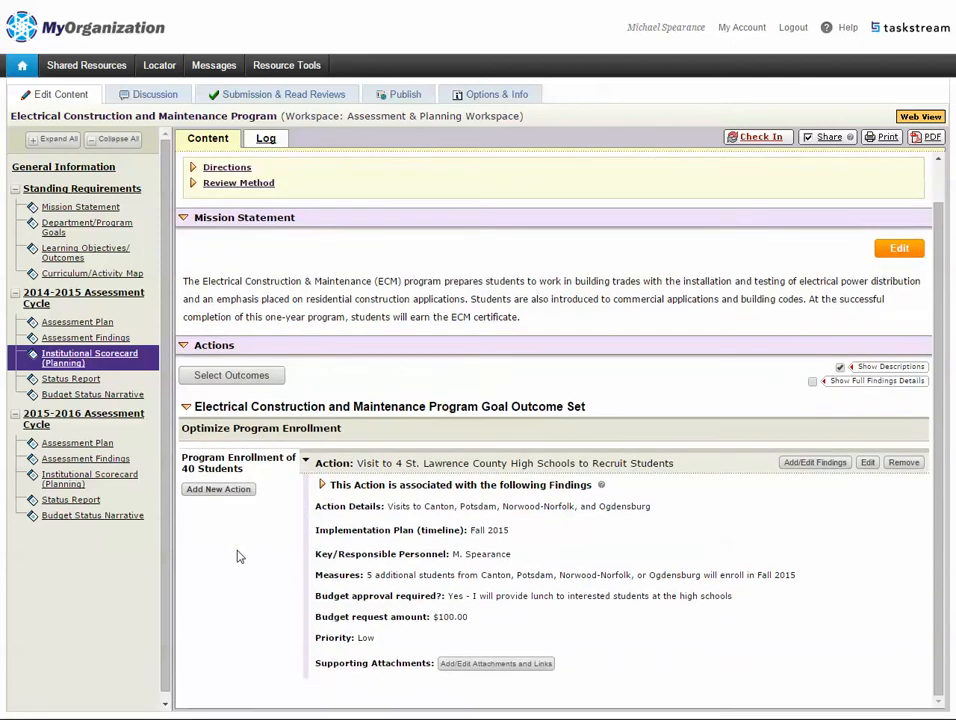
{"action": "left_click", "coordinate": [219, 492]}
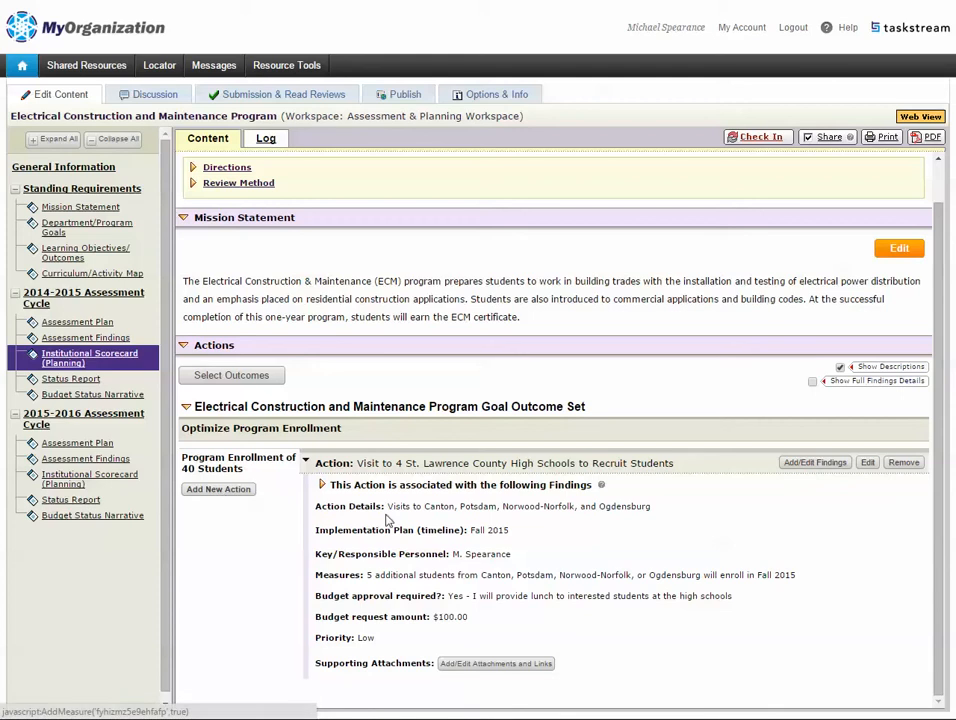
{"action": "left_click", "coordinate": [238, 420]}
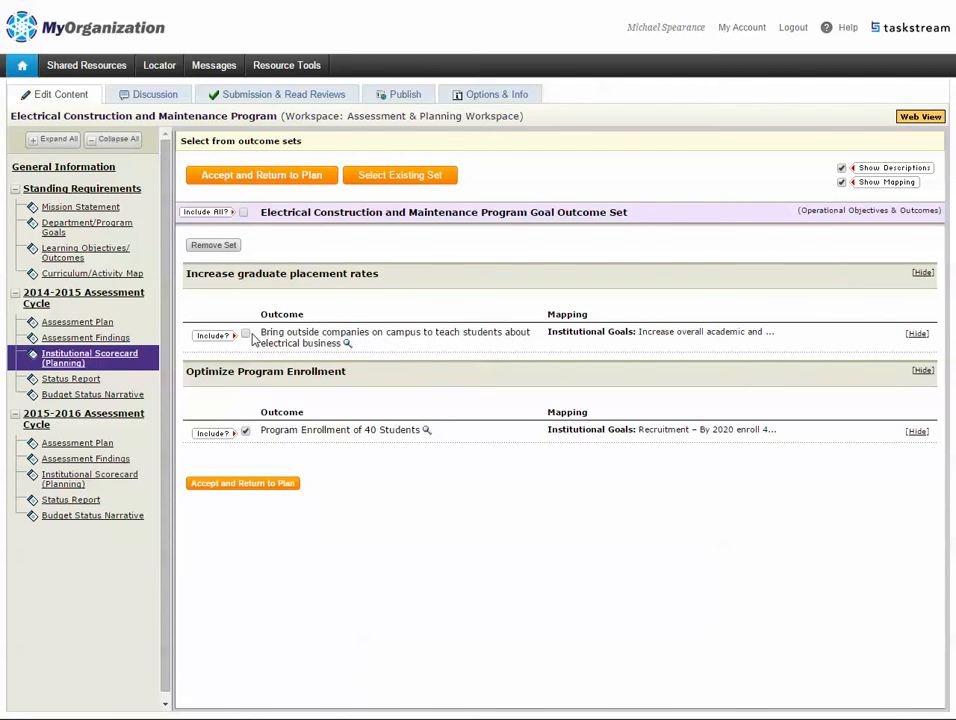
{"action": "left_click", "coordinate": [246, 335]}
{"action": "left_click", "coordinate": [292, 486]}
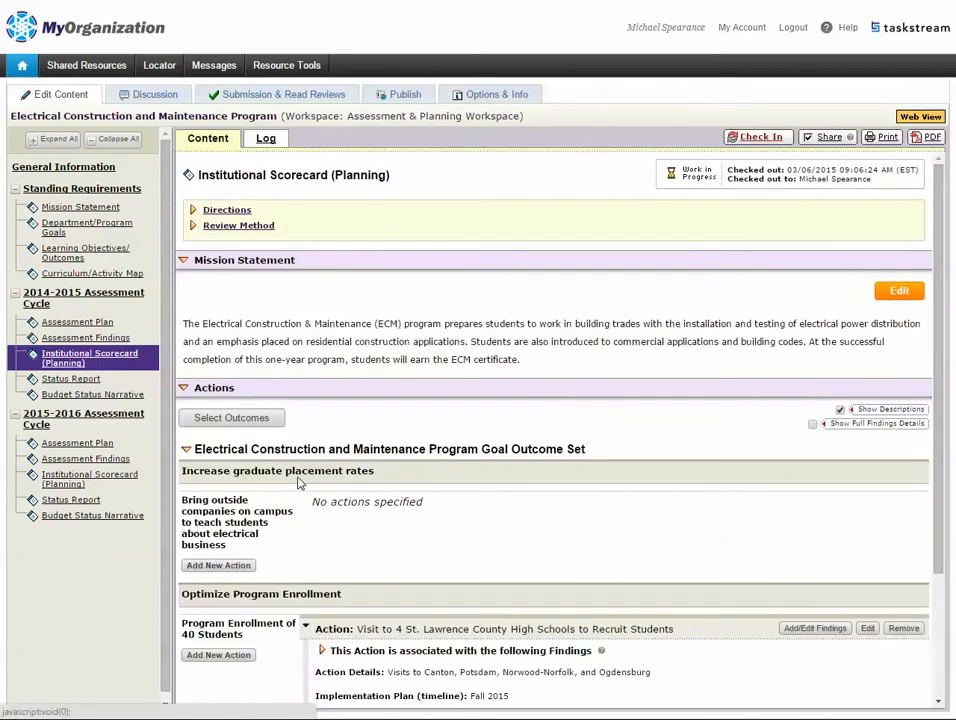
Add an action titled "Bring two companies on campus to do presentations to 35 students" to the outcome about bringing in outside companies.
{"action": "scroll", "coordinate": [300, 480], "scroll_direction": "down", "scroll_amount": 1}
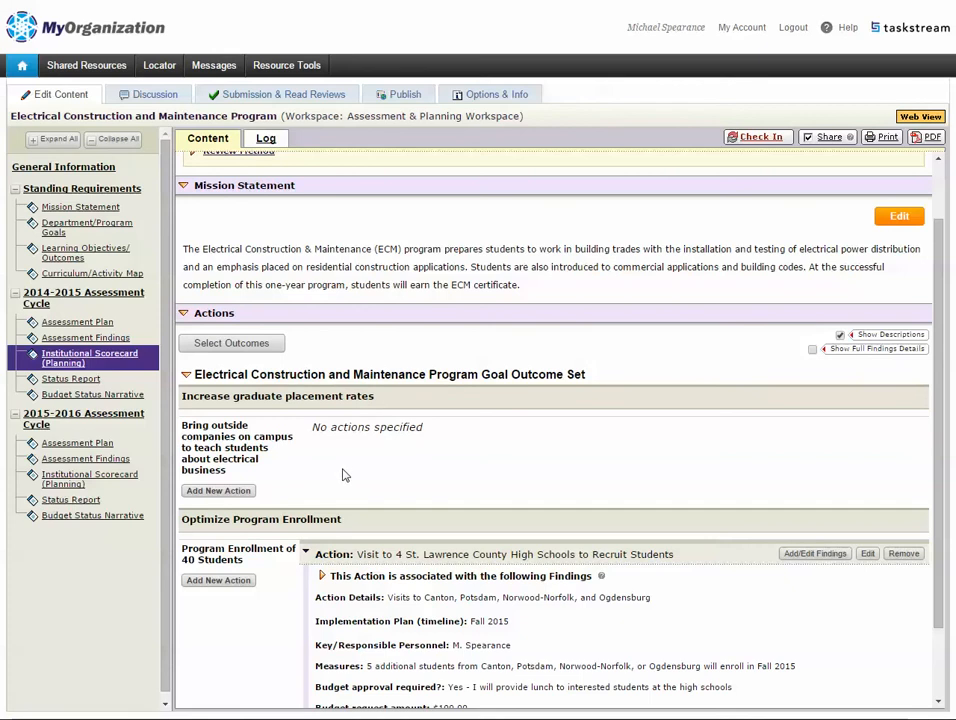
{"action": "left_click", "coordinate": [246, 492]}
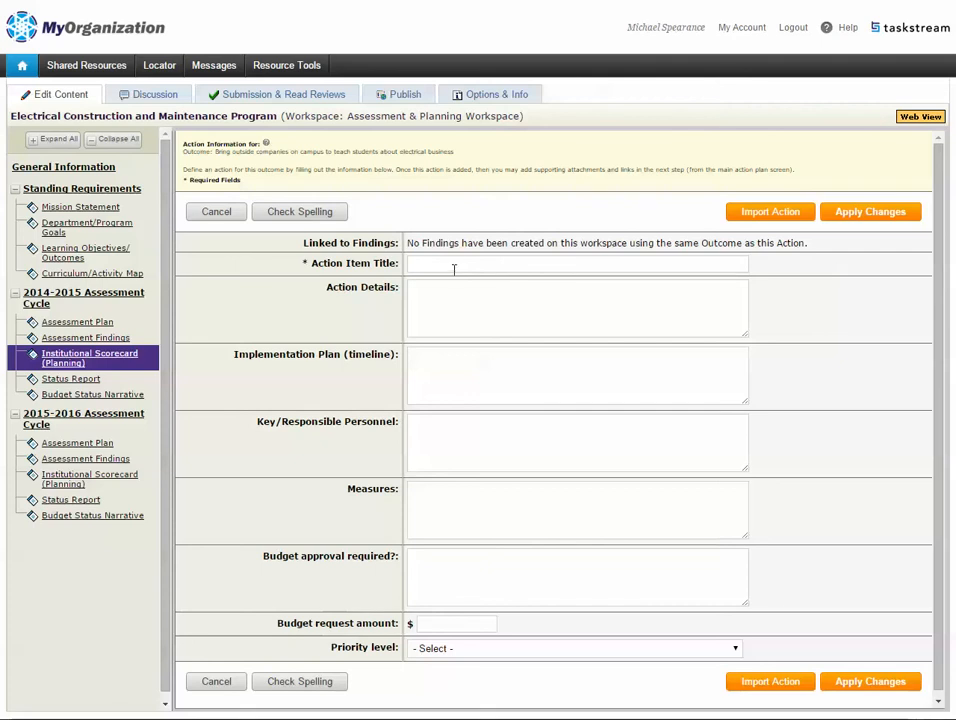
{"action": "left_click", "coordinate": [453, 267]}
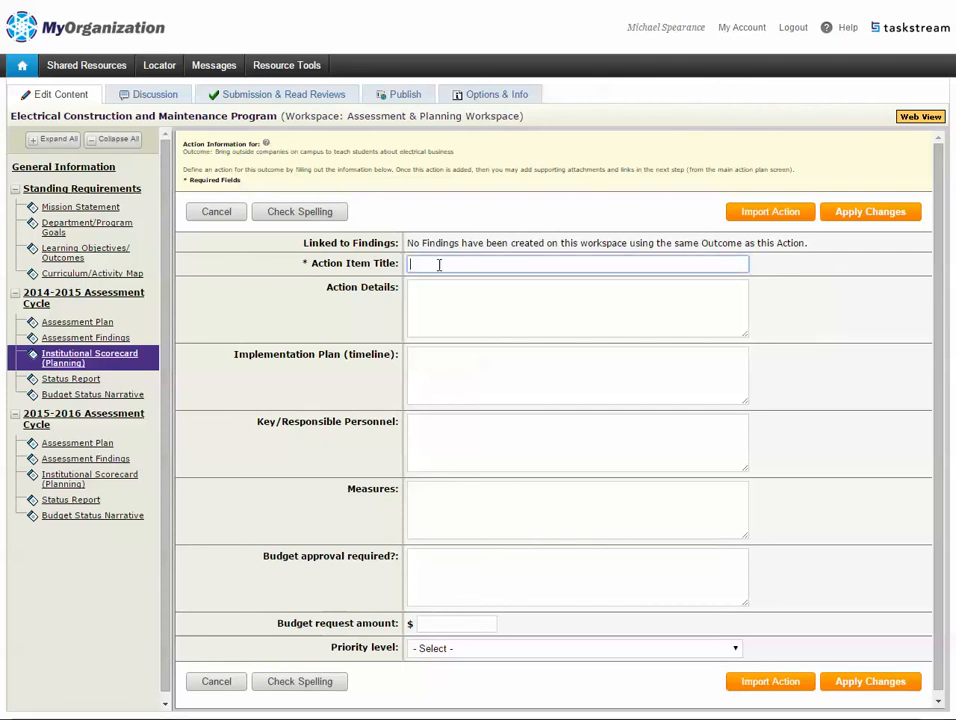
{"action": "type", "text": "Bring two companies on campus to do presentations to 35 students"}
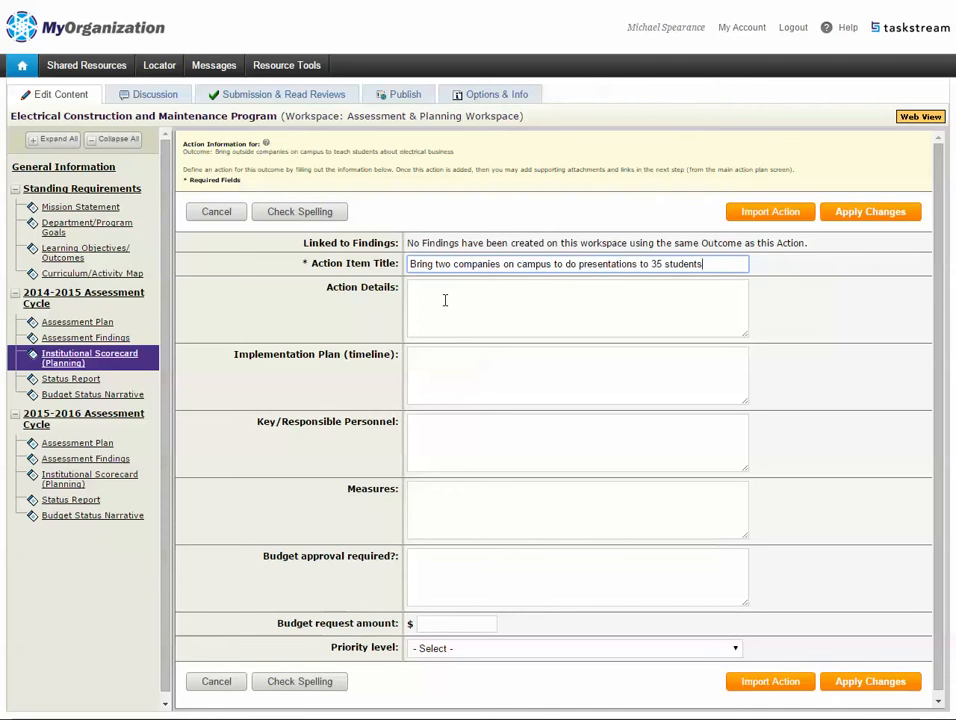
Fill in the details "Companies to request visits from: DEMCO and DOW", the timeline Spring 2015 and the responsible person's name.
{"action": "left_click", "coordinate": [445, 300]}
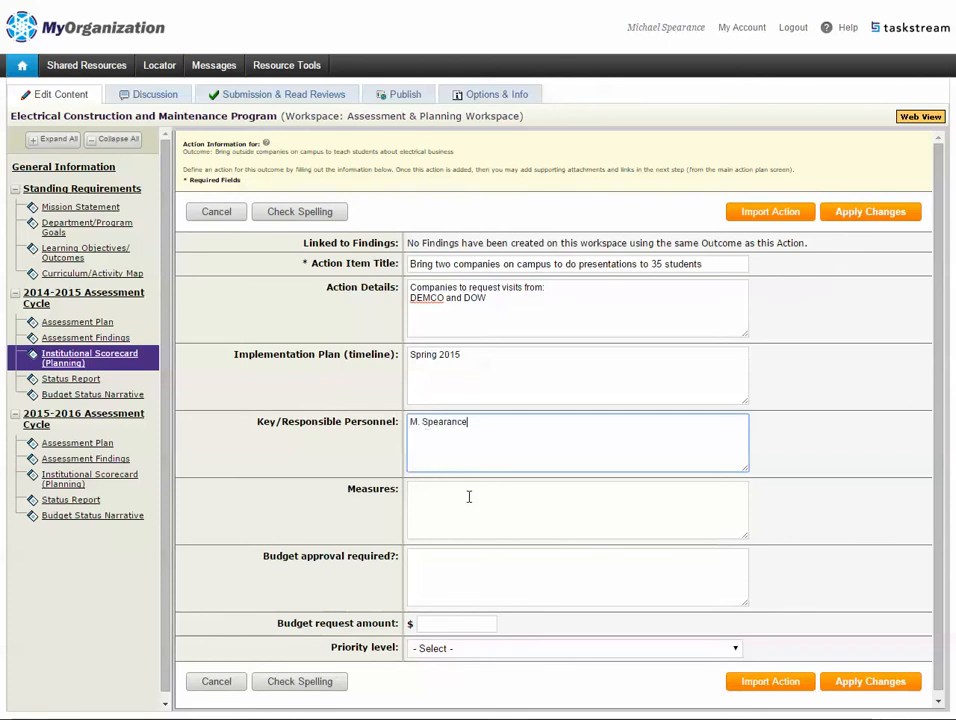
Enter the measure "35 students will attend these presentations and will respond that they found the presentation to be useful on the survey.".
{"action": "left_click", "coordinate": [468, 496]}
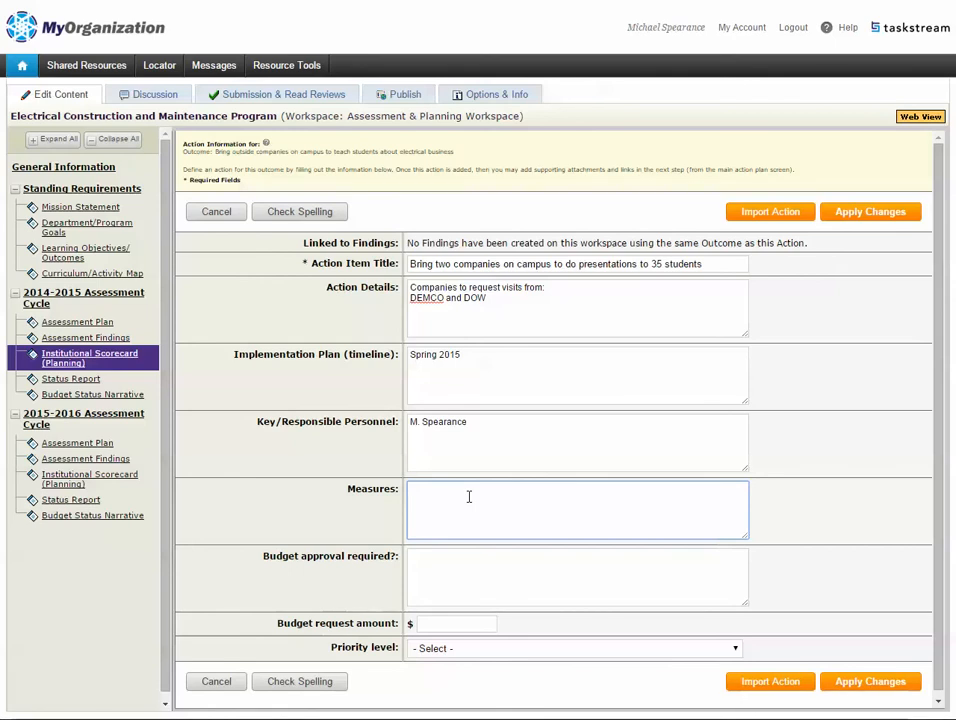
{"action": "type", "text": "35 students will attend these presentations and will respond that they found the presentation to be useful on the survey."}
{"action": "key", "text": "ctrl+x"}
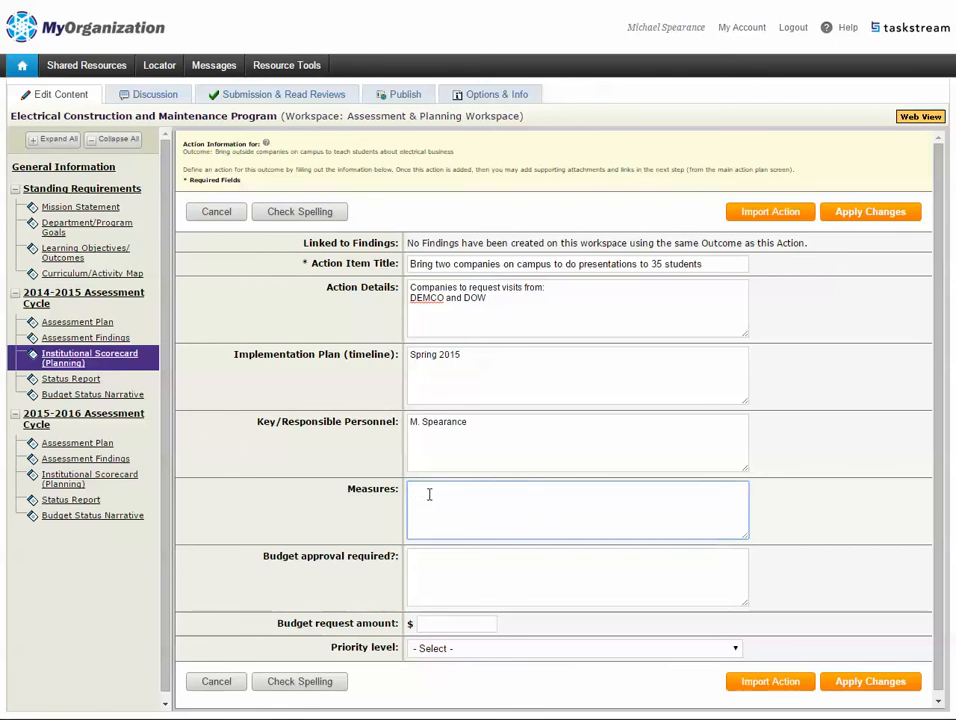
{"action": "key", "text": "ctrl+v"}
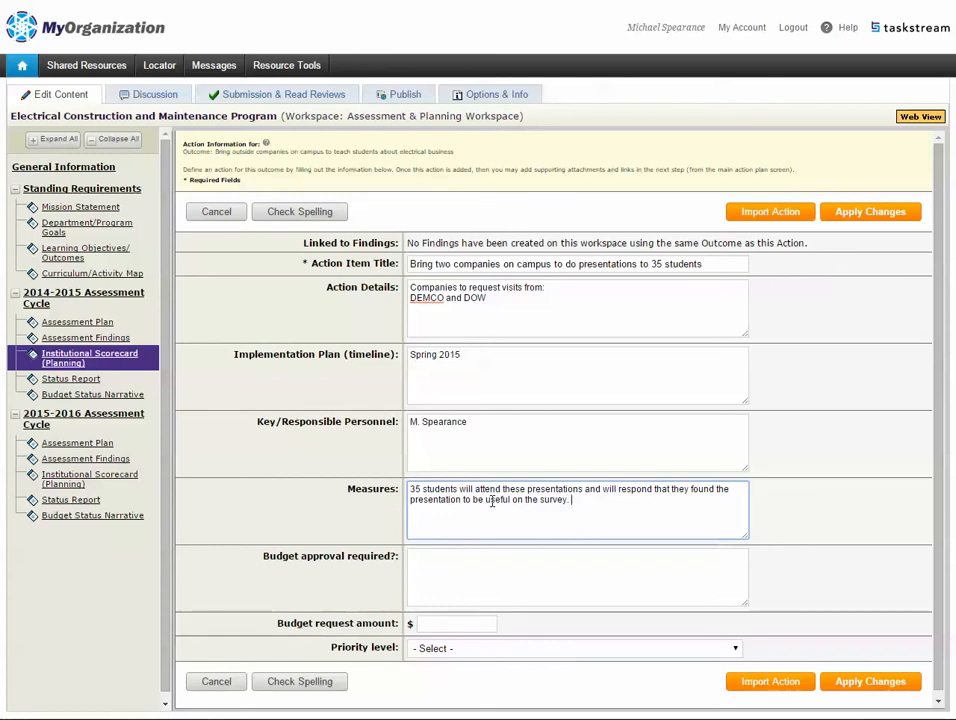
Add the measures "10 students will complete interviews with DEMCO and/or DOW" and "5 students will accept jobs with either DEMCO or DOW" on separate lines.
{"action": "key", "text": "Return"}
{"action": "key", "text": "ctrl+v"}
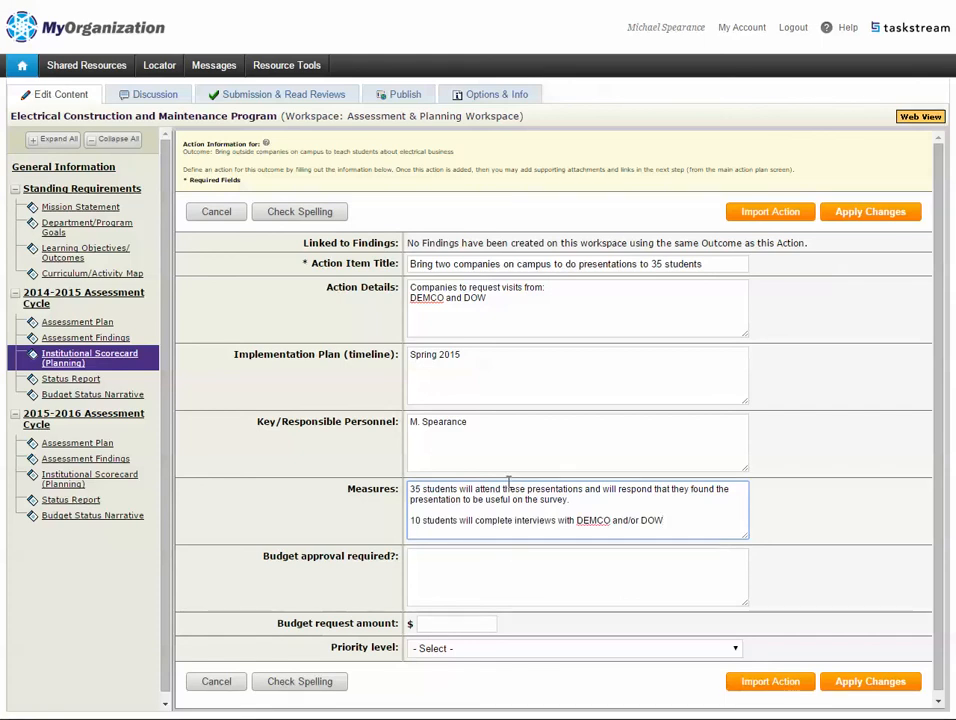
{"action": "key", "text": "Return"}
{"action": "key", "text": "Return"}
{"action": "scroll", "coordinate": [420, 537], "scroll_direction": "up", "scroll_amount": 1}
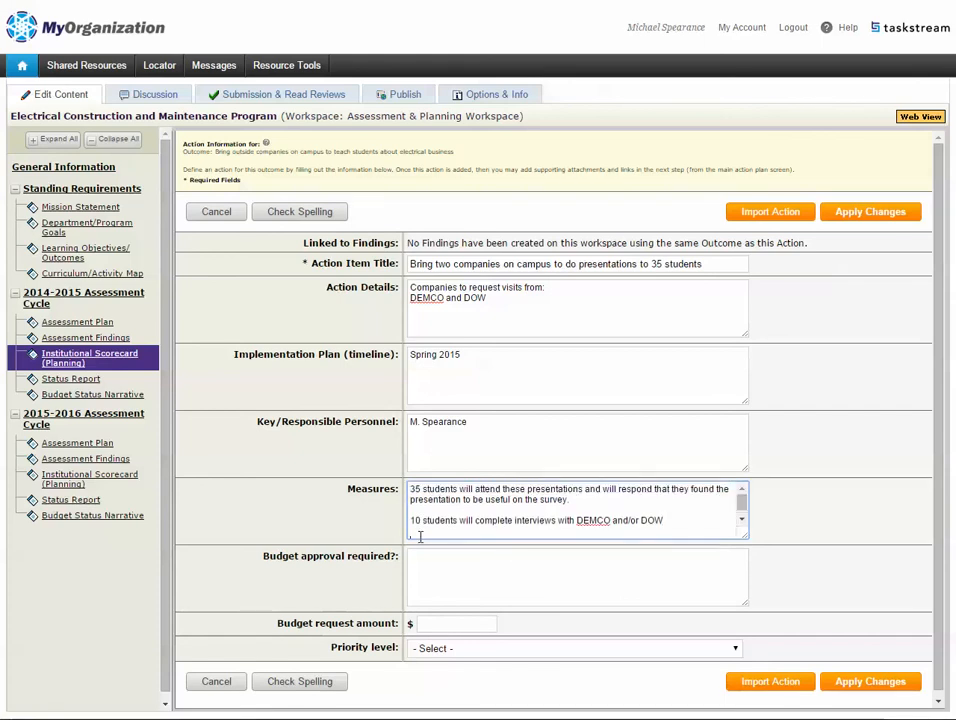
{"action": "key", "text": "ctrl+v"}
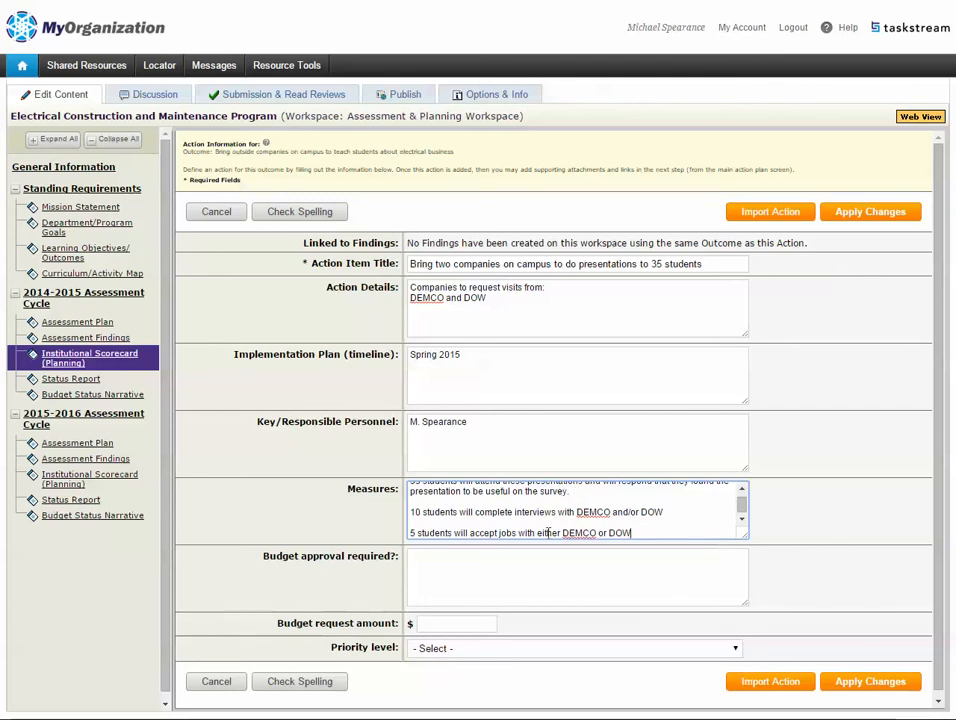
Enter No for whether budget approval is required, and apply the changes to the company presentations action.
{"action": "left_click", "coordinate": [501, 563]}
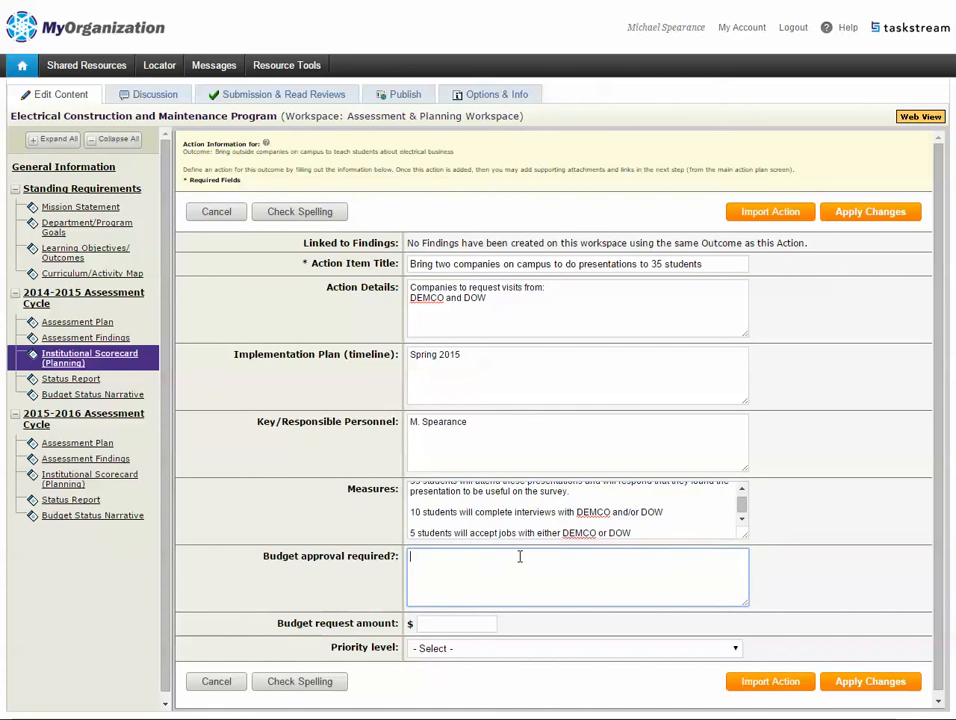
{"action": "type", "text": "No"}
{"action": "left_click", "coordinate": [845, 688]}
{"action": "scroll", "coordinate": [665, 568], "scroll_direction": "down", "scroll_amount": 3}
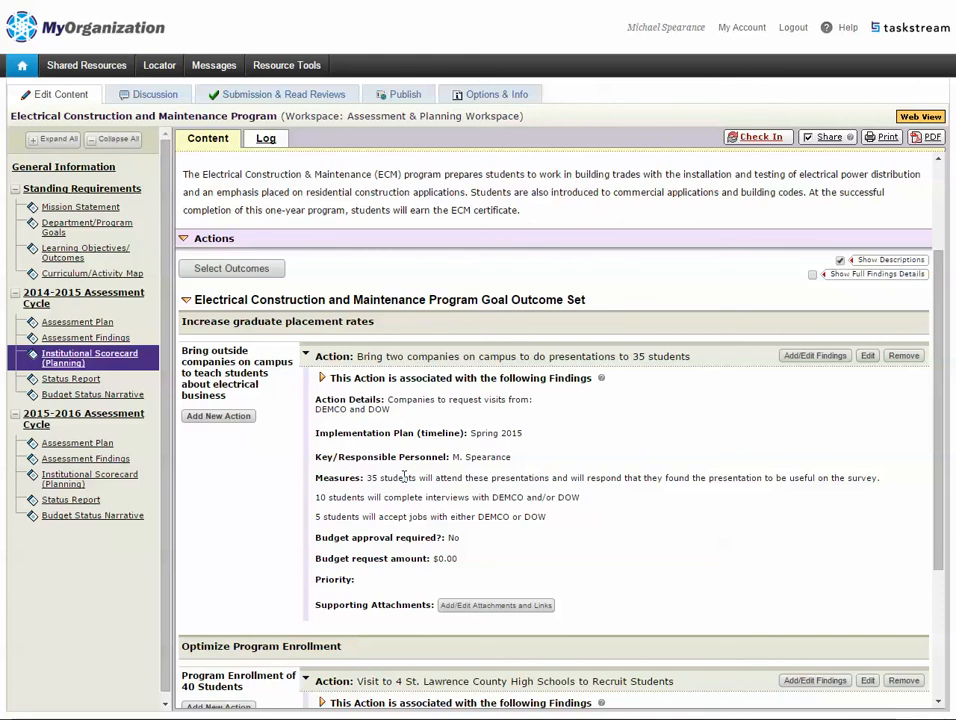
{"action": "scroll", "coordinate": [410, 490], "scroll_direction": "down", "scroll_amount": 3}
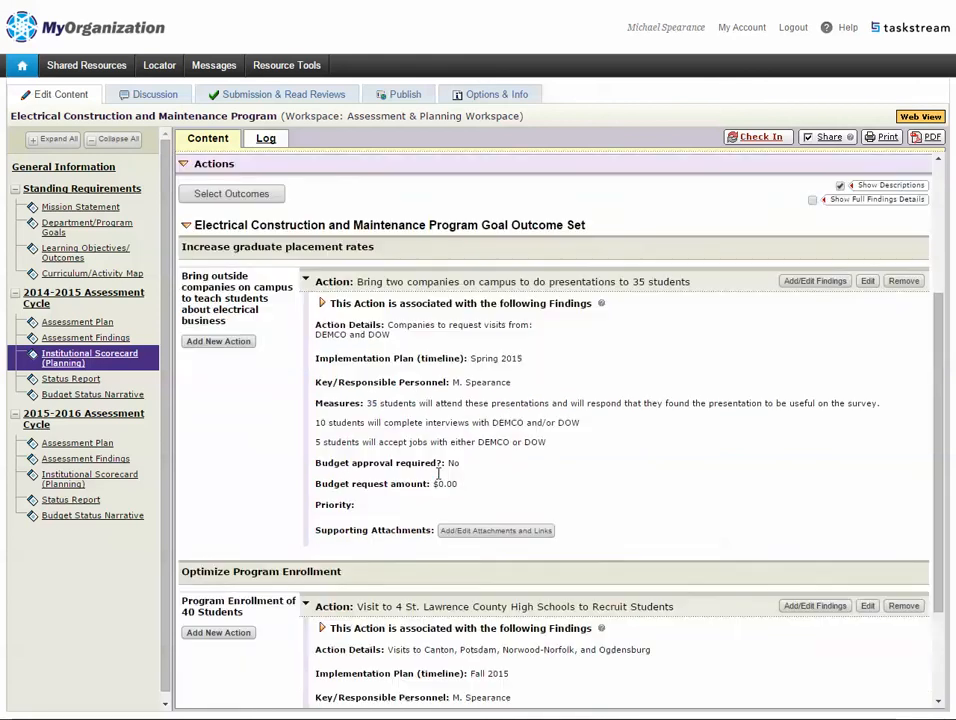